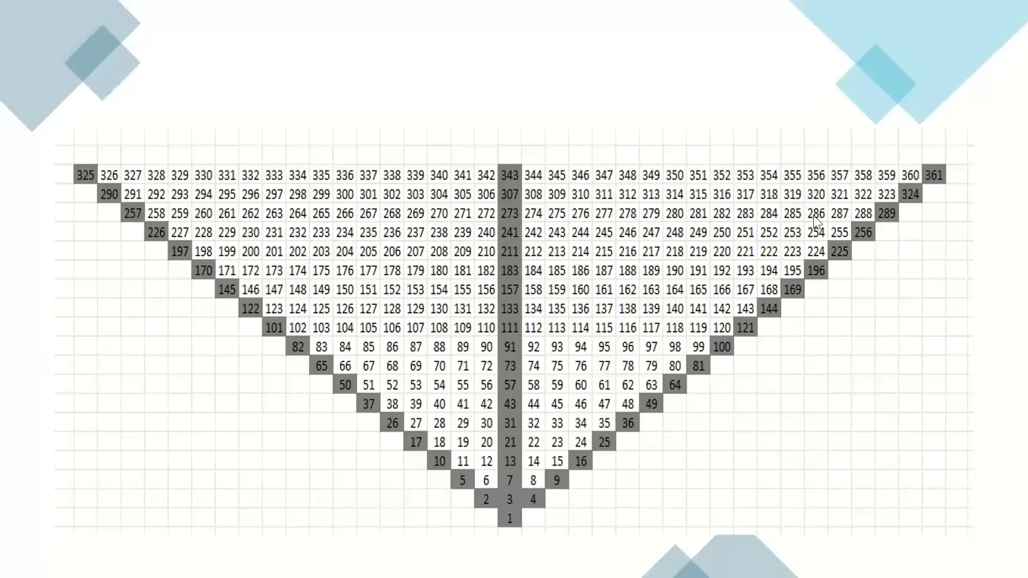
- With the green pen, tick the grid cells holding 5 and 9 beside 16
{"action": "key", "text": "ctrl+p"}
{"action": "left_click_drag", "start_coordinate": [445, 480], "coordinate": [461, 464]}
{"action": "left_click_drag", "start_coordinate": [578, 479], "coordinate": [584, 474]}
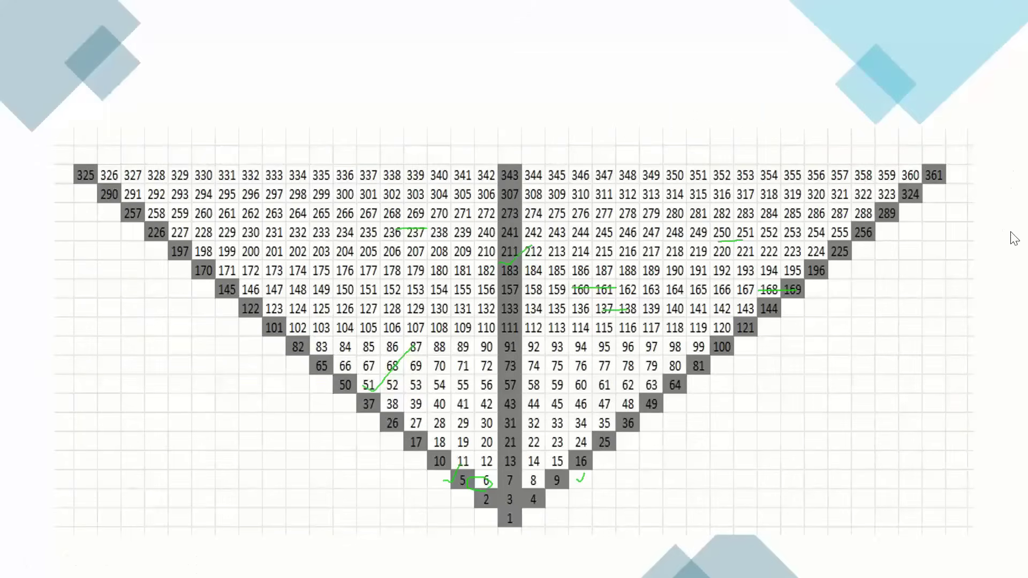
- Clear the ink, then arrow the middle column and both diagonals and mark 4 beside 3
{"action": "key", "text": "e"}
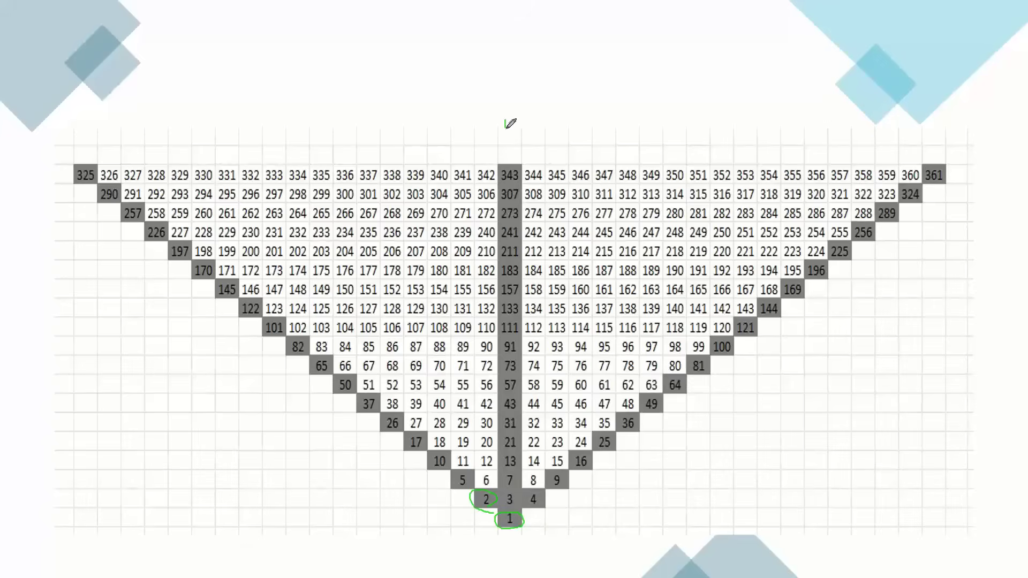
{"action": "mouse_move", "coordinate": [505, 120]}
{"action": "left_mouse_down"}
{"action": "mouse_move", "coordinate": [507, 151]}
{"action": "mouse_move", "coordinate": [515, 137]}
{"action": "left_mouse_up"}
{"action": "left_click_drag", "start_coordinate": [95, 236], "coordinate": [142, 277]}
{"action": "mouse_move", "coordinate": [118, 262]}
{"action": "left_mouse_down"}
{"action": "mouse_move", "coordinate": [142, 277]}
{"action": "mouse_move", "coordinate": [138, 252]}
{"action": "left_mouse_up"}
{"action": "mouse_move", "coordinate": [651, 446]}
{"action": "left_mouse_down"}
{"action": "mouse_move", "coordinate": [669, 416]}
{"action": "mouse_move", "coordinate": [690, 417]}
{"action": "left_mouse_up"}
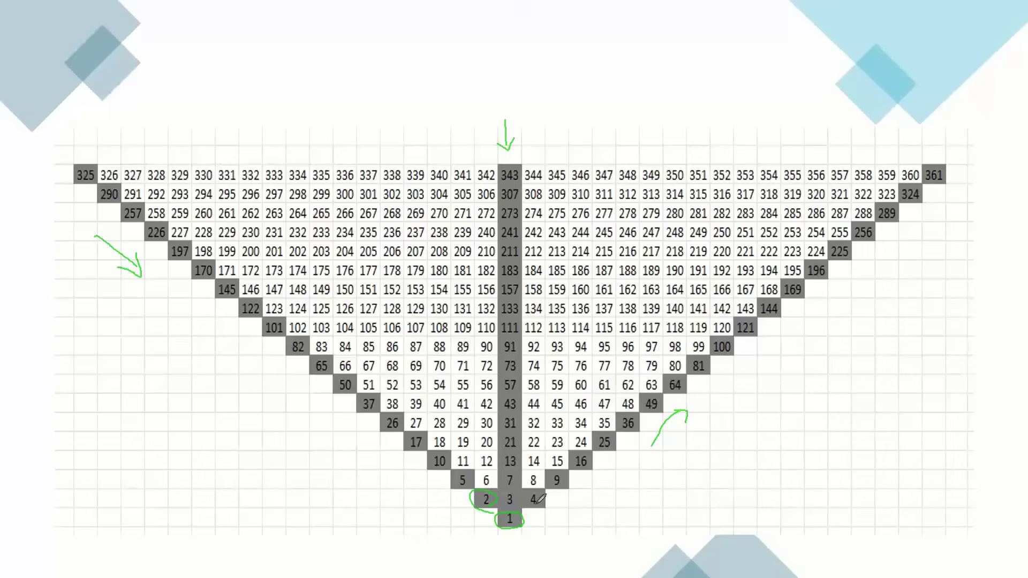
{"action": "mouse_move", "coordinate": [541, 507]}
{"action": "left_mouse_down"}
{"action": "mouse_move", "coordinate": [571, 488]}
{"action": "mouse_move", "coordinate": [592, 489]}
{"action": "mouse_move", "coordinate": [590, 499]}
{"action": "left_mouse_up"}
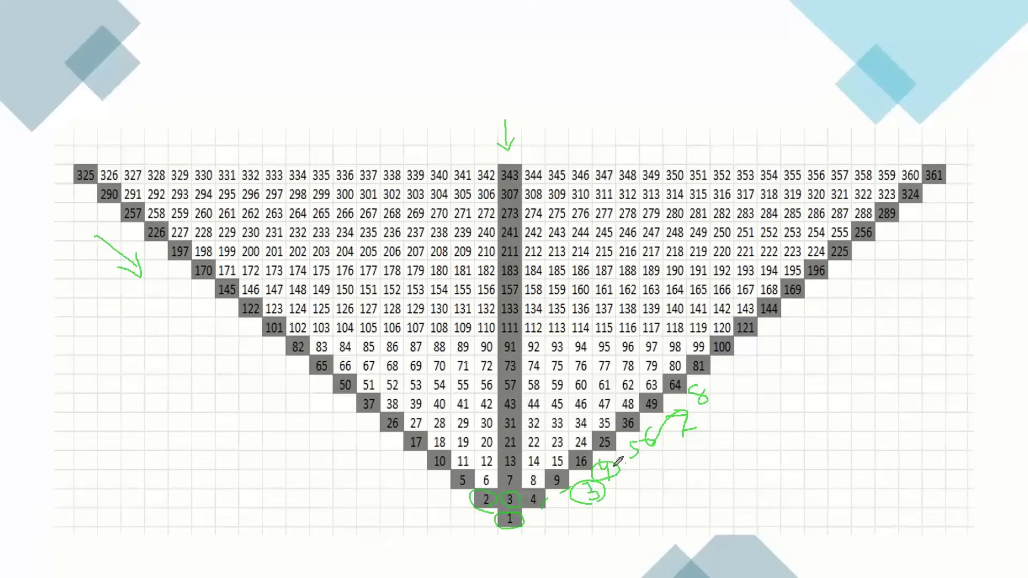
- Ring step 5, advance the slide, and trace a curve from 3 up the right diagonal to 7
{"action": "mouse_move", "coordinate": [455, 491]}
{"action": "left_mouse_down"}
{"action": "mouse_move", "coordinate": [466, 471]}
{"action": "mouse_move", "coordinate": [470, 482]}
{"action": "left_mouse_up"}
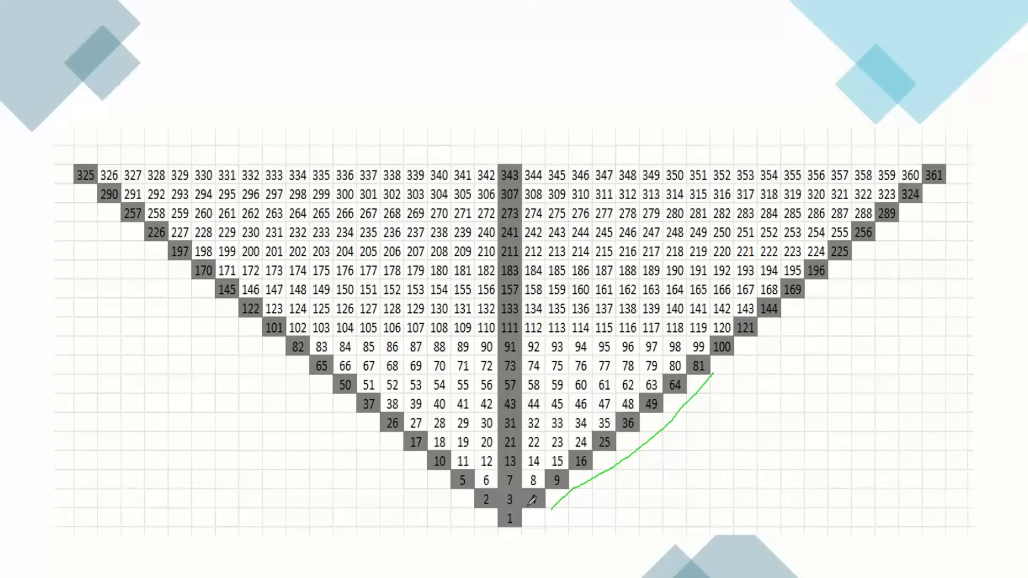
{"action": "key", "text": "Right"}
{"action": "left_click_drag", "start_coordinate": [514, 496], "coordinate": [555, 479]}
{"action": "left_click_drag", "start_coordinate": [485, 486], "coordinate": [627, 419]}
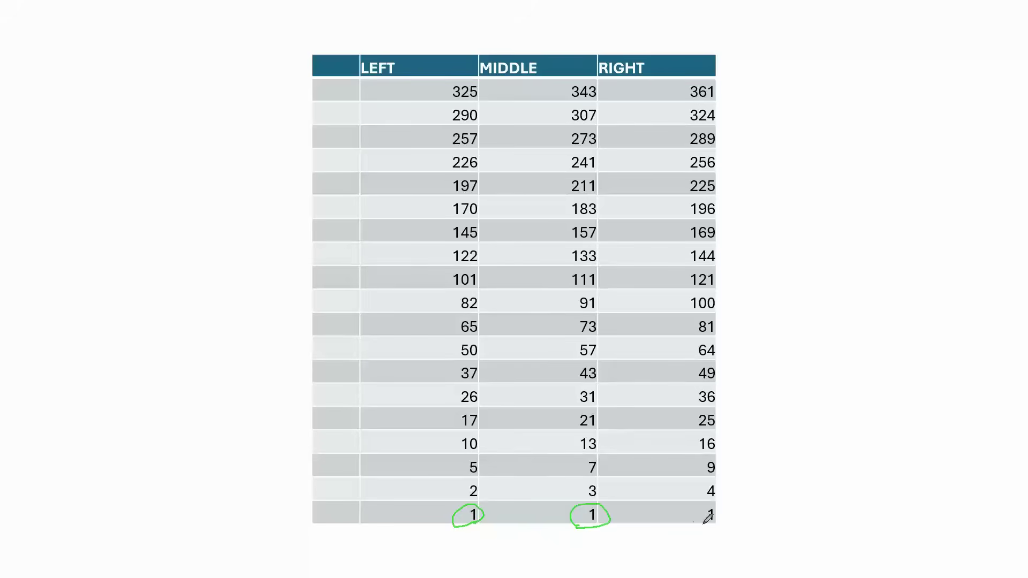
- Mark the bottom 1s under LEFT, MIDDLE and RIGHT, and the 4 in the RIGHT column
{"action": "mouse_move", "coordinate": [716, 522]}
{"action": "left_mouse_down"}
{"action": "mouse_move", "coordinate": [705, 510]}
{"action": "mouse_move", "coordinate": [718, 507]}
{"action": "left_mouse_up"}
{"action": "left_click_drag", "start_coordinate": [484, 505], "coordinate": [451, 537]}
{"action": "mouse_move", "coordinate": [714, 509]}
{"action": "left_mouse_down"}
{"action": "mouse_move", "coordinate": [730, 522]}
{"action": "mouse_move", "coordinate": [694, 539]}
{"action": "left_mouse_up"}
{"action": "mouse_move", "coordinate": [723, 486]}
{"action": "left_mouse_down"}
{"action": "mouse_move", "coordinate": [734, 455]}
{"action": "mouse_move", "coordinate": [735, 406]}
{"action": "mouse_move", "coordinate": [723, 391]}
{"action": "mouse_move", "coordinate": [735, 361]}
{"action": "mouse_move", "coordinate": [720, 351]}
{"action": "mouse_move", "coordinate": [732, 336]}
{"action": "mouse_move", "coordinate": [718, 328]}
{"action": "mouse_move", "coordinate": [721, 301]}
{"action": "mouse_move", "coordinate": [738, 290]}
{"action": "mouse_move", "coordinate": [719, 279]}
{"action": "mouse_move", "coordinate": [741, 264]}
{"action": "mouse_move", "coordinate": [722, 254]}
{"action": "mouse_move", "coordinate": [738, 241]}
{"action": "mouse_move", "coordinate": [723, 225]}
{"action": "mouse_move", "coordinate": [740, 212]}
{"action": "mouse_move", "coordinate": [720, 208]}
{"action": "left_mouse_up"}
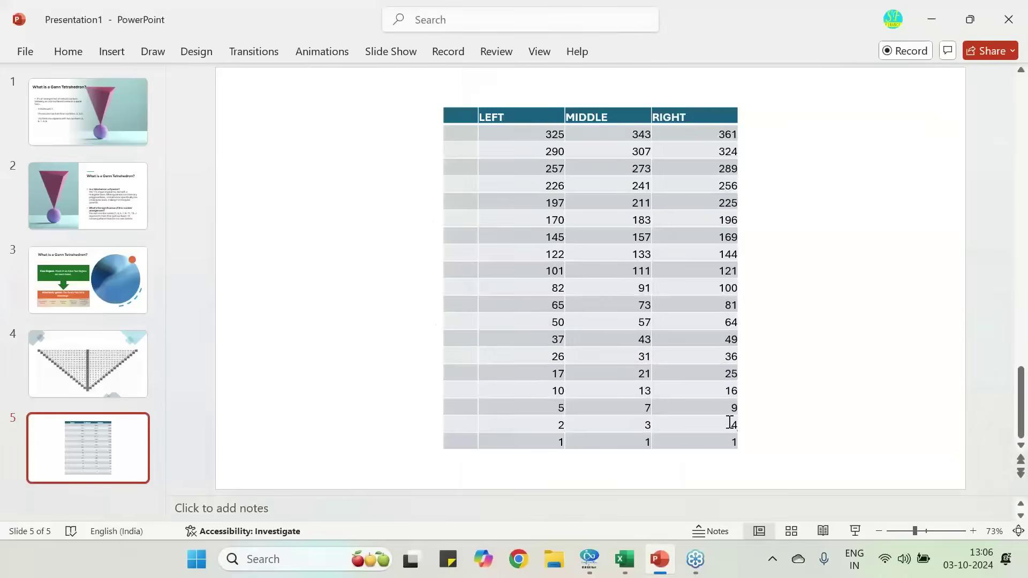
- Switch to Excel's Sheet2 and cancel the pending copy of columns B to E
{"action": "left_click", "coordinate": [624, 563]}
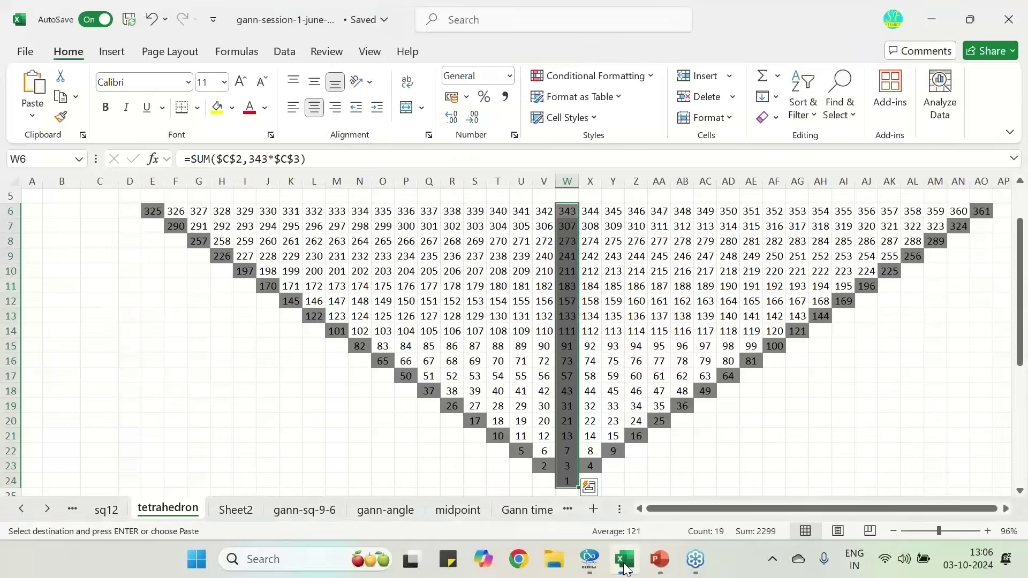
{"action": "left_click", "coordinate": [237, 513]}
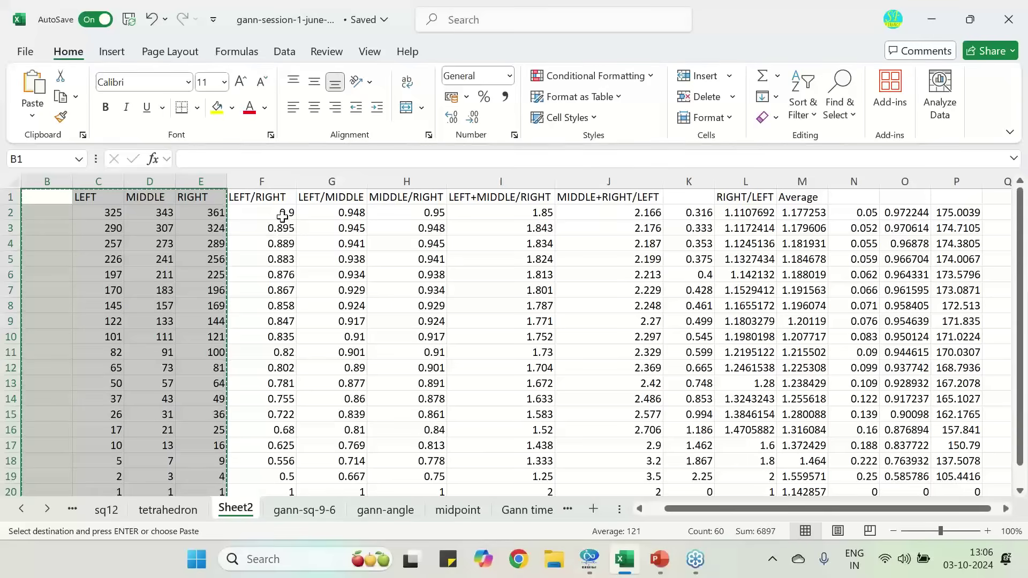
{"action": "key", "text": "Escape"}
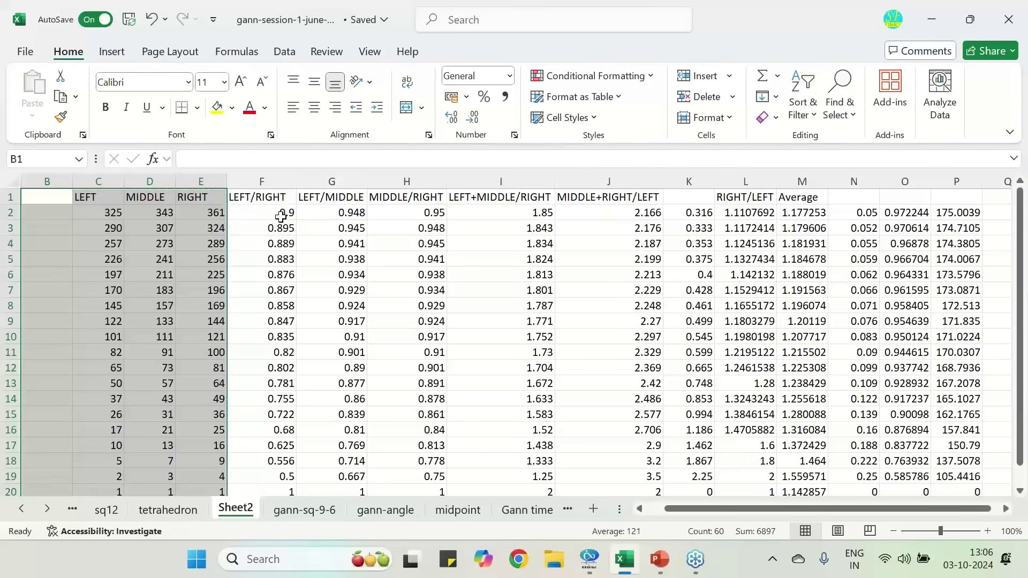
- Check the =ROUND(C2/E2,3) LEFT/RIGHT formulas and select F2:F19 to read their average
{"action": "left_click", "coordinate": [282, 217]}
{"action": "left_click", "coordinate": [284, 258]}
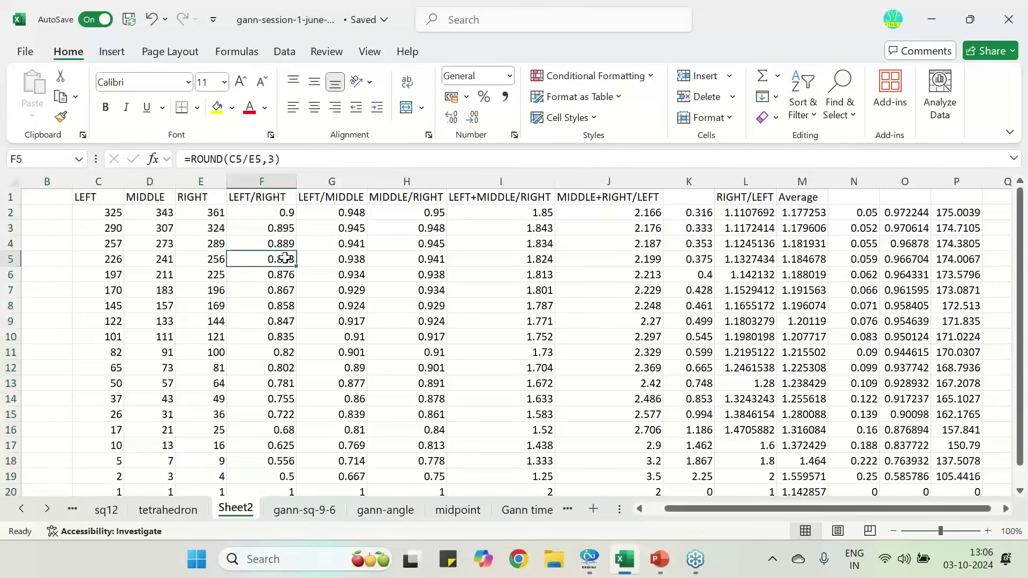
{"action": "left_click", "coordinate": [277, 180]}
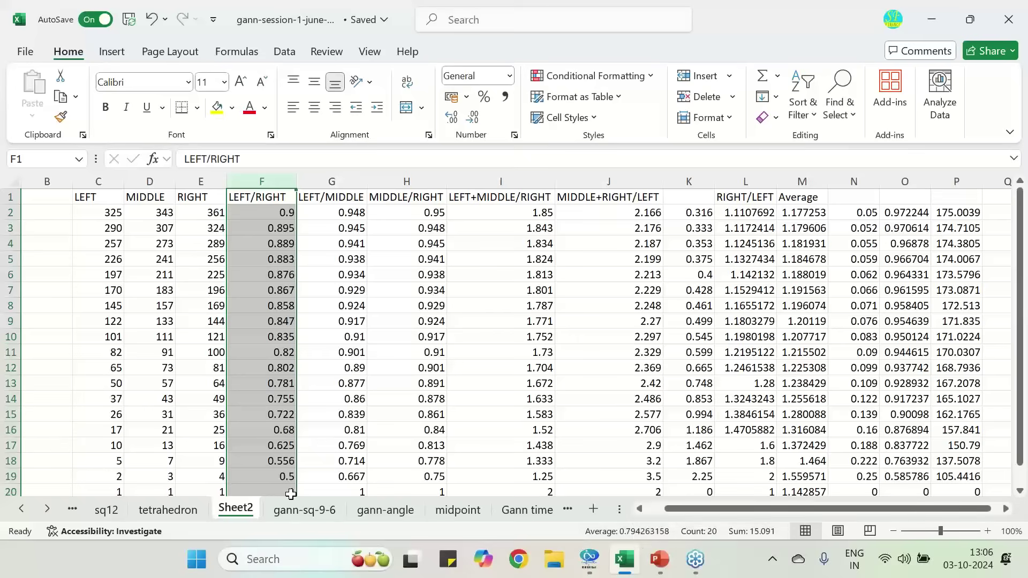
{"action": "left_click", "coordinate": [291, 491]}
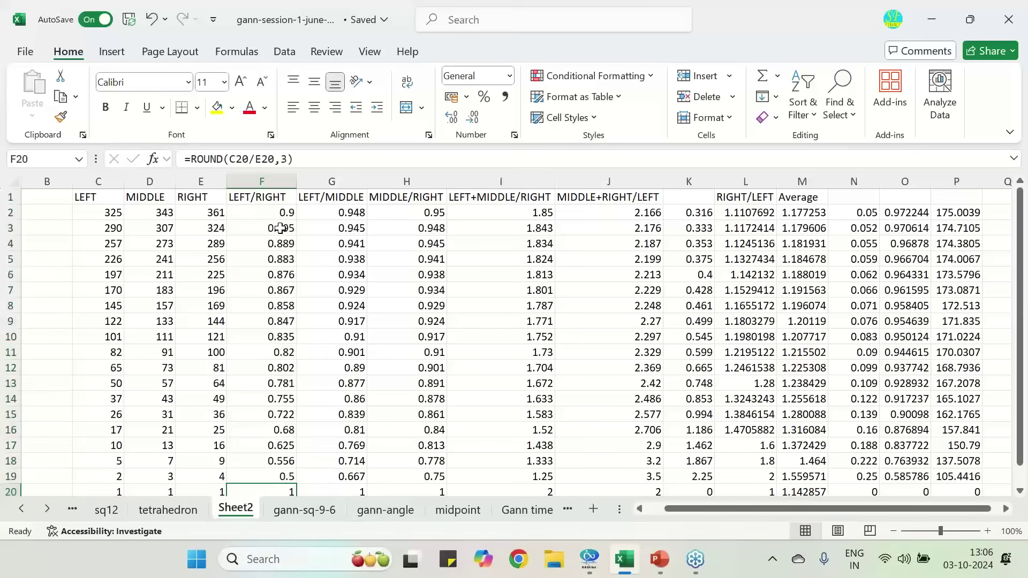
{"action": "left_click_drag", "start_coordinate": [286, 213], "coordinate": [290, 478]}
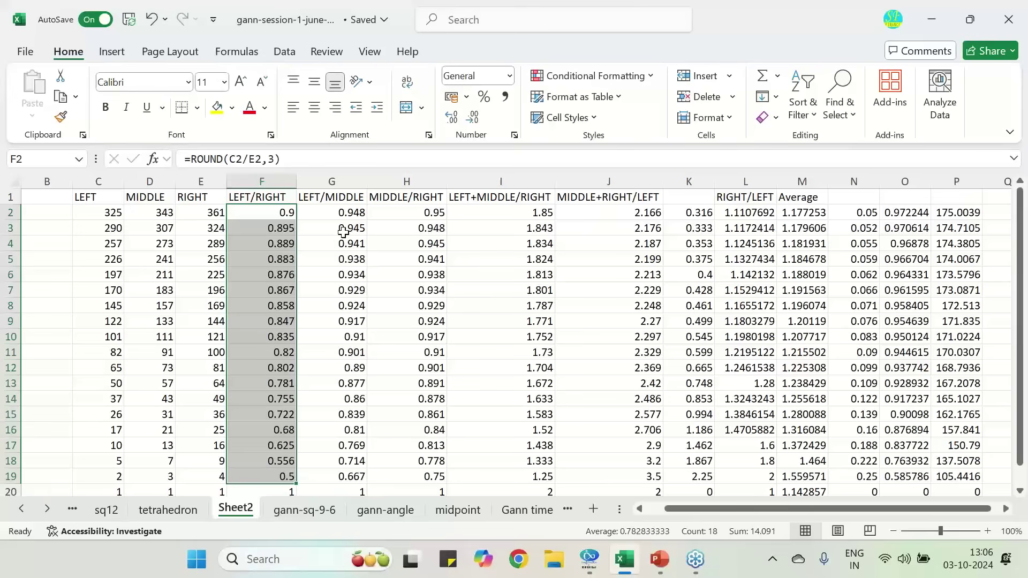
- Select the LEFT/MIDDLE ratios in G2:G19 to read their average of about 0.873
{"action": "left_click_drag", "start_coordinate": [351, 216], "coordinate": [354, 470]}
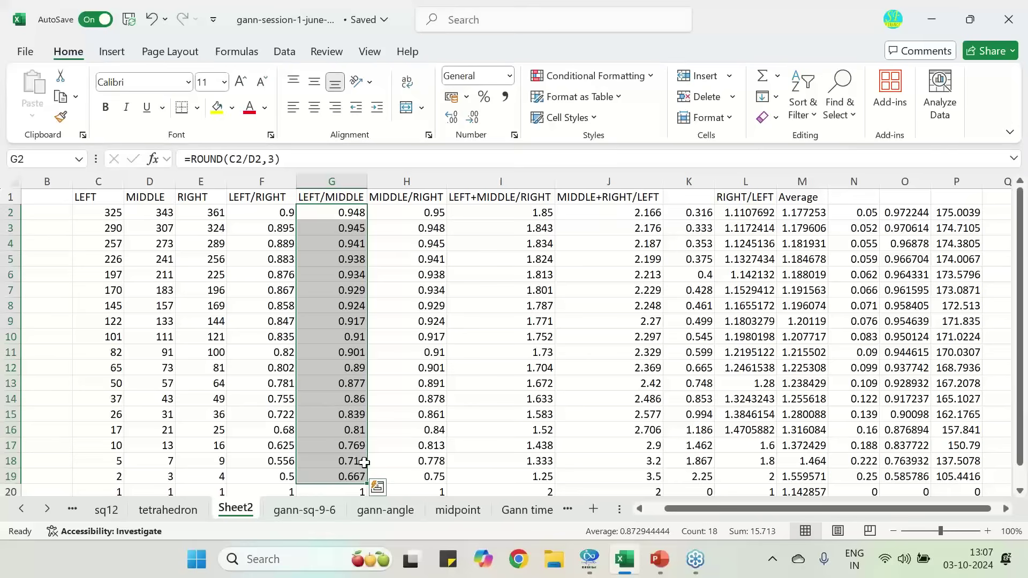
{"action": "left_click_drag", "start_coordinate": [436, 214], "coordinate": [442, 478]}
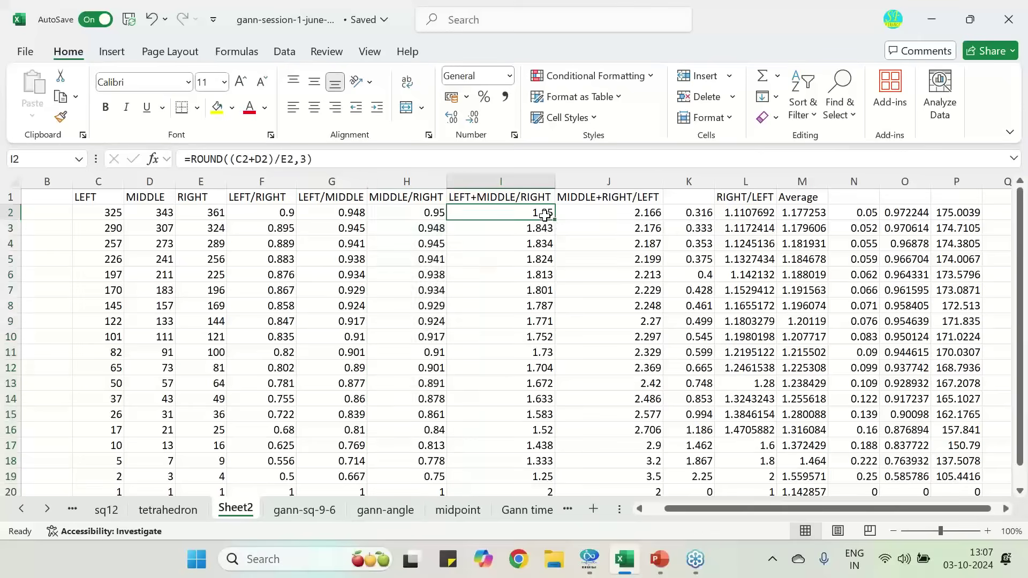
{"action": "left_click_drag", "start_coordinate": [546, 216], "coordinate": [546, 478]}
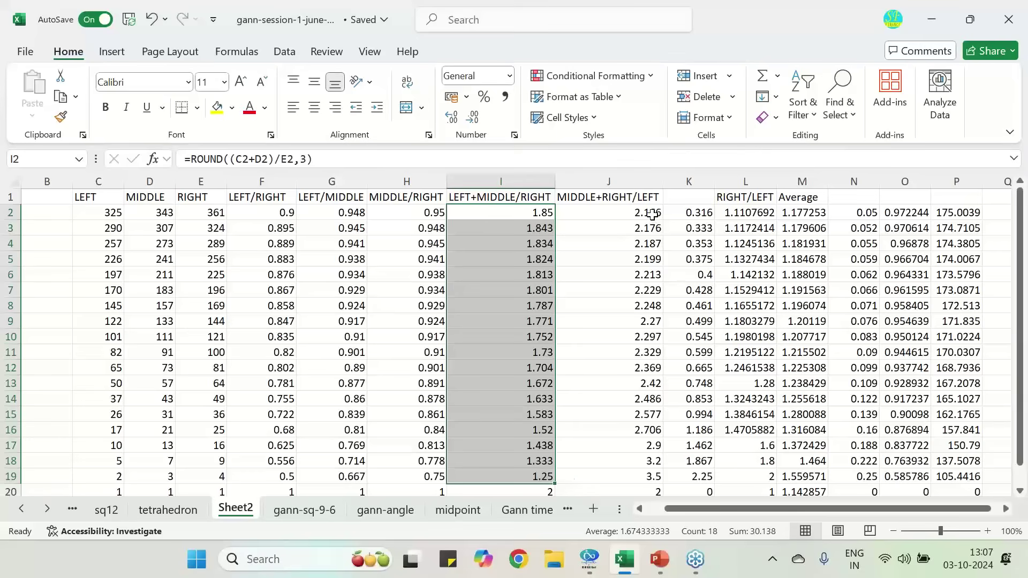
{"action": "left_click_drag", "start_coordinate": [649, 213], "coordinate": [654, 475]}
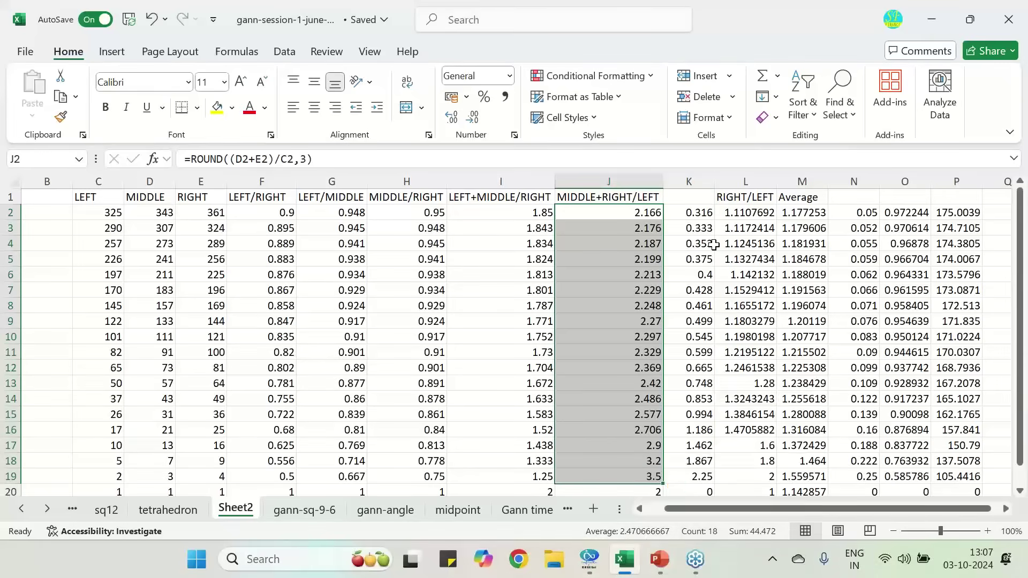
{"action": "left_click_drag", "start_coordinate": [698, 214], "coordinate": [689, 468]}
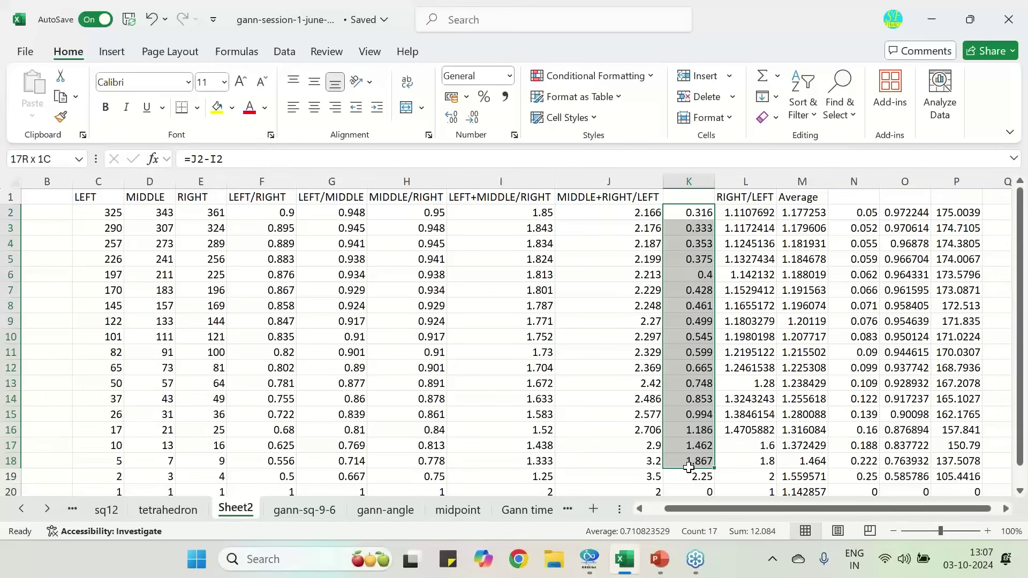
{"action": "left_click_drag", "start_coordinate": [689, 468], "coordinate": [692, 472]}
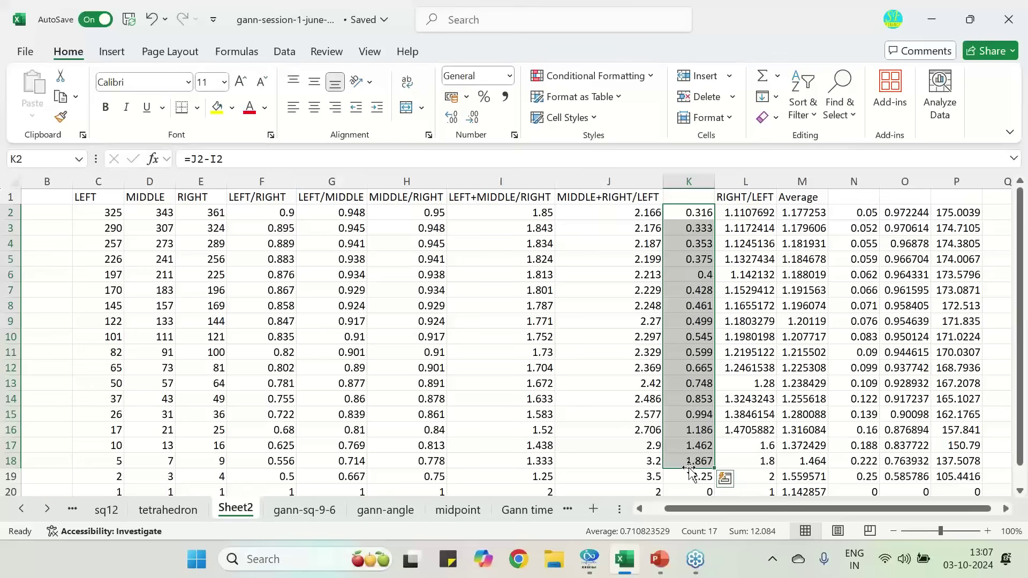
{"action": "left_click", "coordinate": [118, 214]}
{"action": "left_click", "coordinate": [202, 210]}
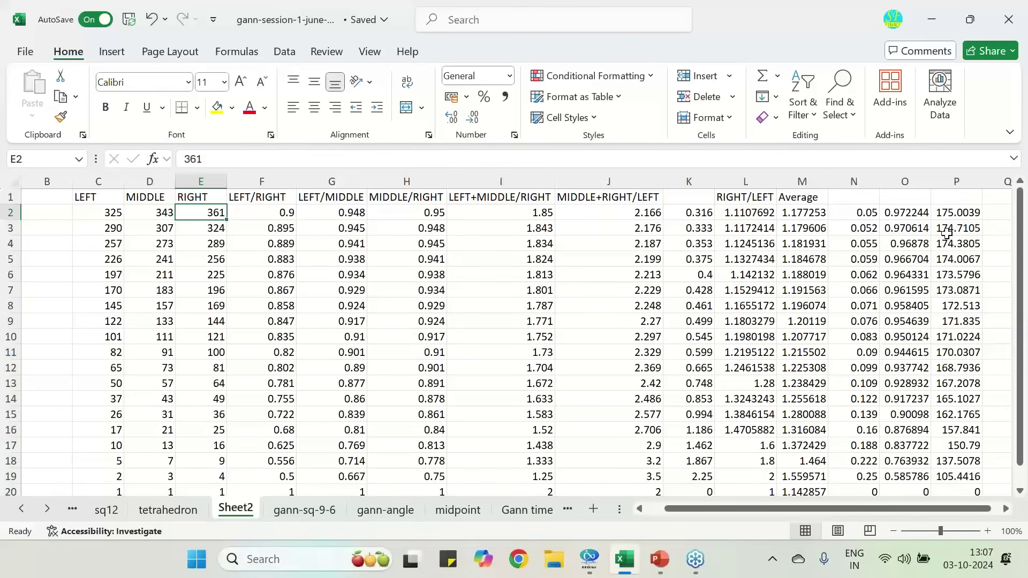
{"action": "left_click_drag", "start_coordinate": [954, 213], "coordinate": [949, 350]}
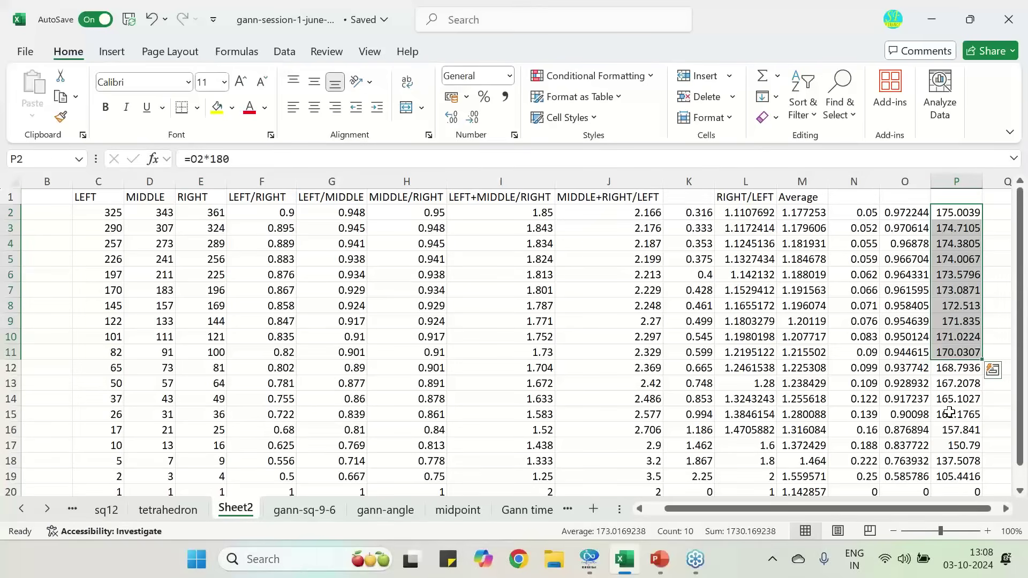
{"action": "left_click", "coordinate": [953, 477]}
{"action": "left_click_drag", "start_coordinate": [953, 477], "coordinate": [949, 368]}
{"action": "left_click_drag", "start_coordinate": [962, 213], "coordinate": [967, 351]}
{"action": "mouse_move", "coordinate": [687, 552]}
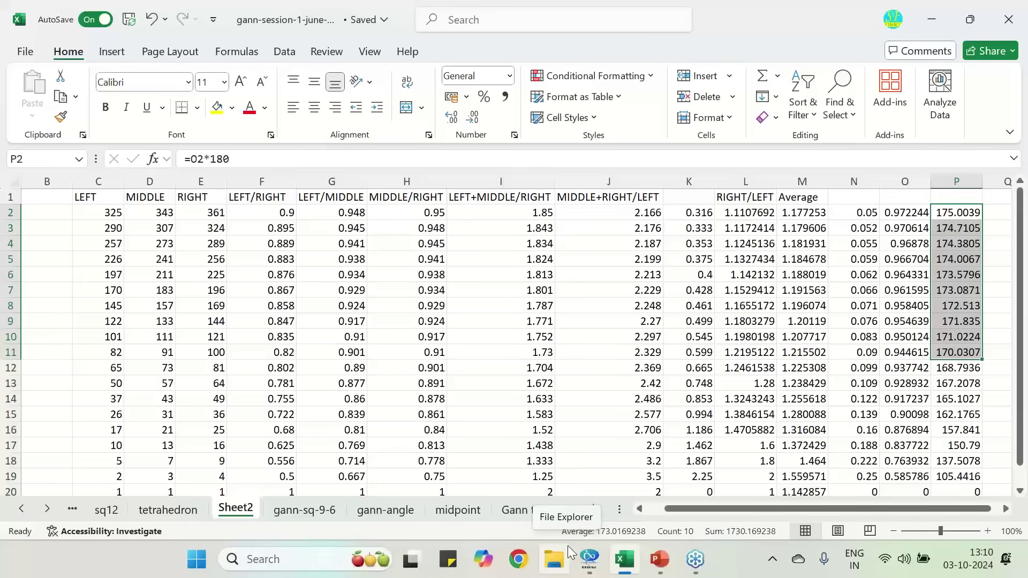
- In a new Chrome tab, go to smartfinancein.com from the address suggestions
{"action": "left_click", "coordinate": [568, 546]}
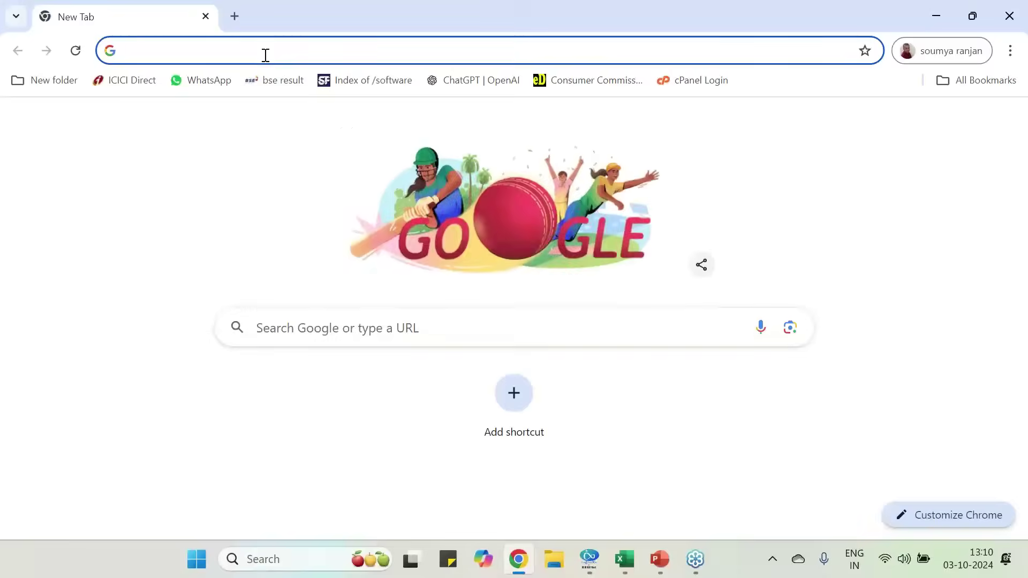
{"action": "left_click", "coordinate": [263, 56]}
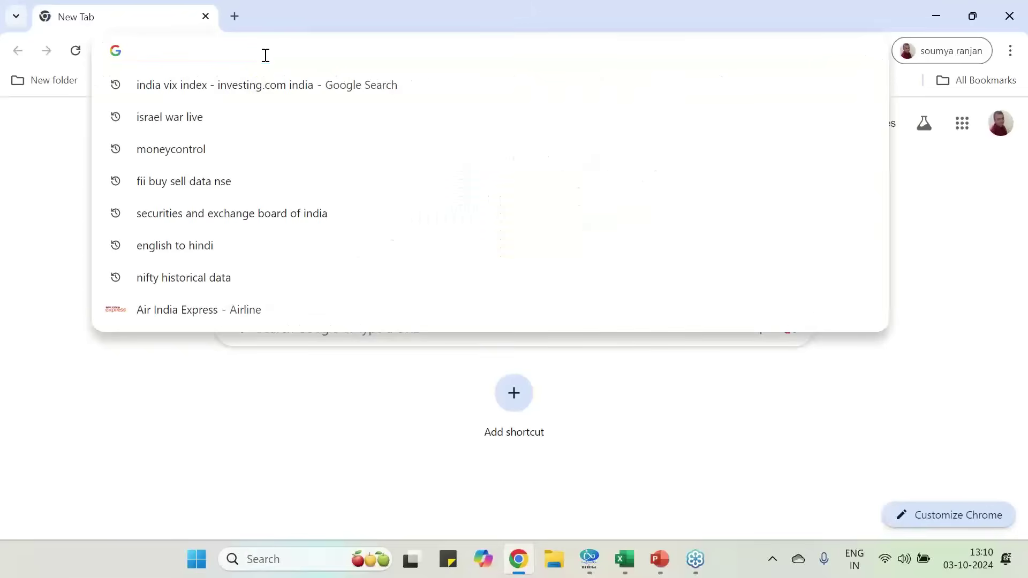
{"action": "type", "text": "www.moneycontrol.com"}
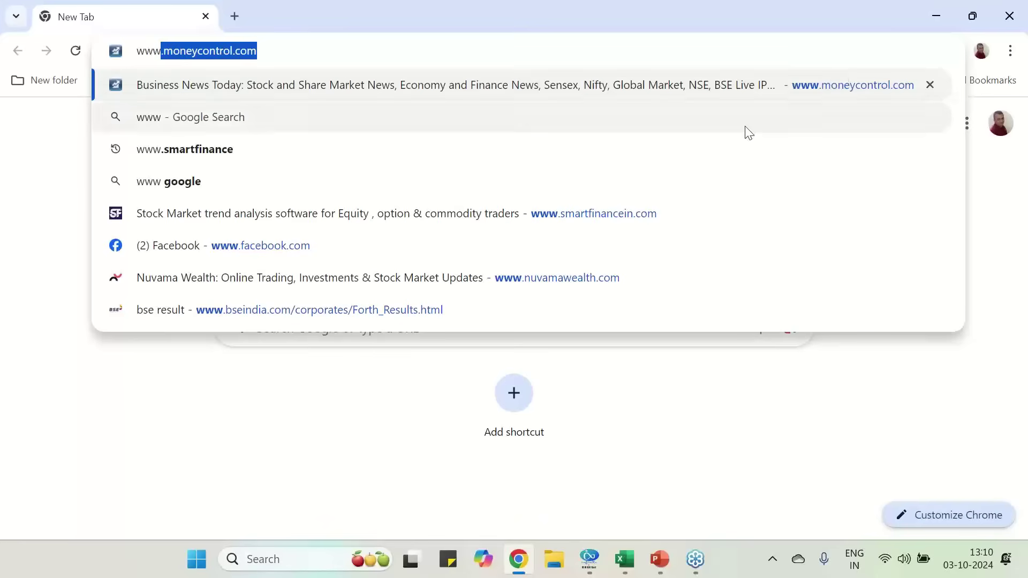
{"action": "left_click", "coordinate": [601, 219]}
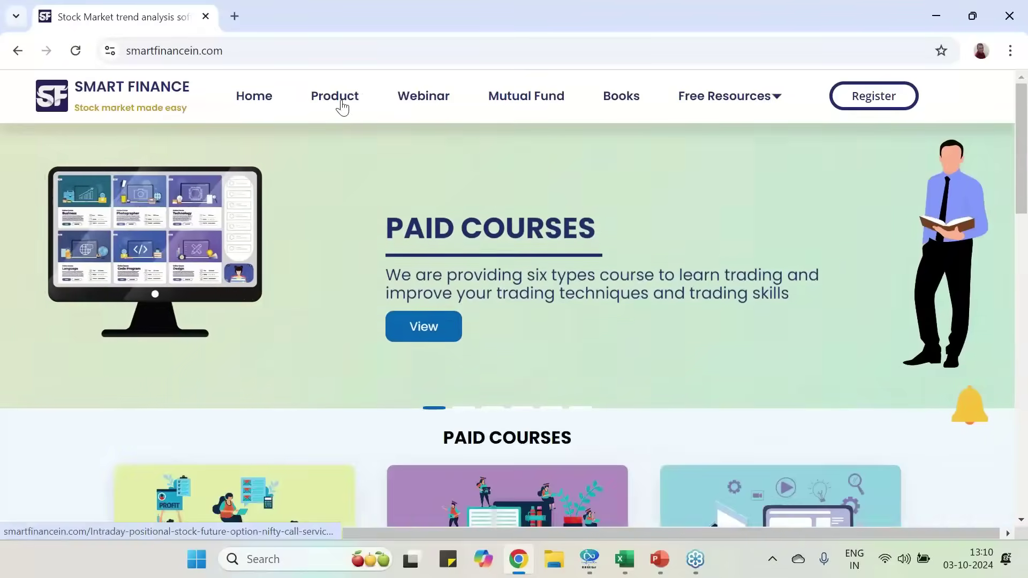
- Open the W.D.Gann video course from the Product page's Courses list and browse its modules
{"action": "left_click", "coordinate": [341, 105]}
{"action": "scroll", "coordinate": [570, 364], "scroll_direction": "down", "scroll_amount": 10}
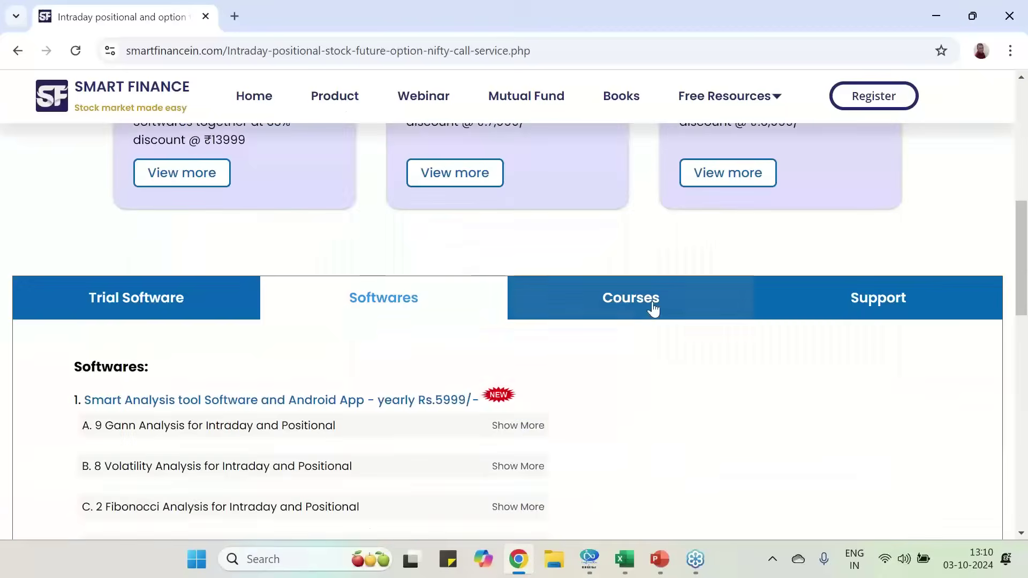
{"action": "left_click", "coordinate": [653, 309]}
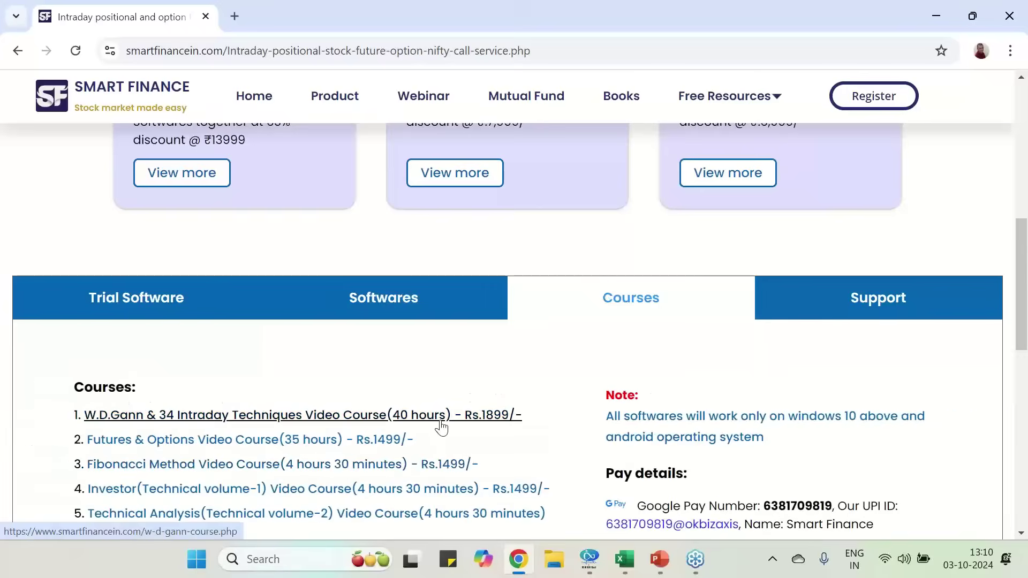
{"action": "left_click", "coordinate": [440, 427]}
{"action": "scroll", "coordinate": [500, 384], "scroll_direction": "down", "scroll_amount": 5}
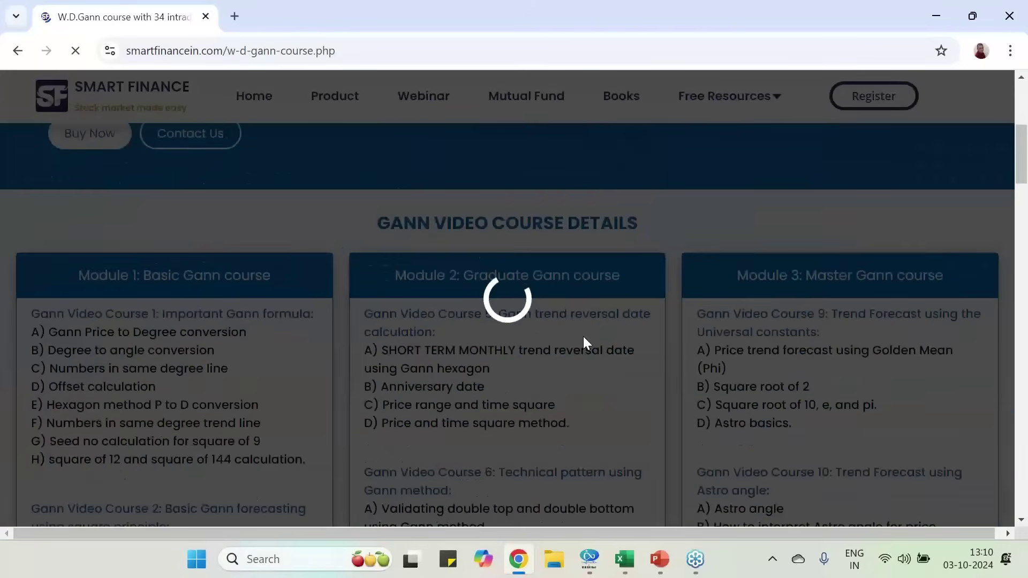
{"action": "scroll", "coordinate": [794, 353], "scroll_direction": "down", "scroll_amount": 10}
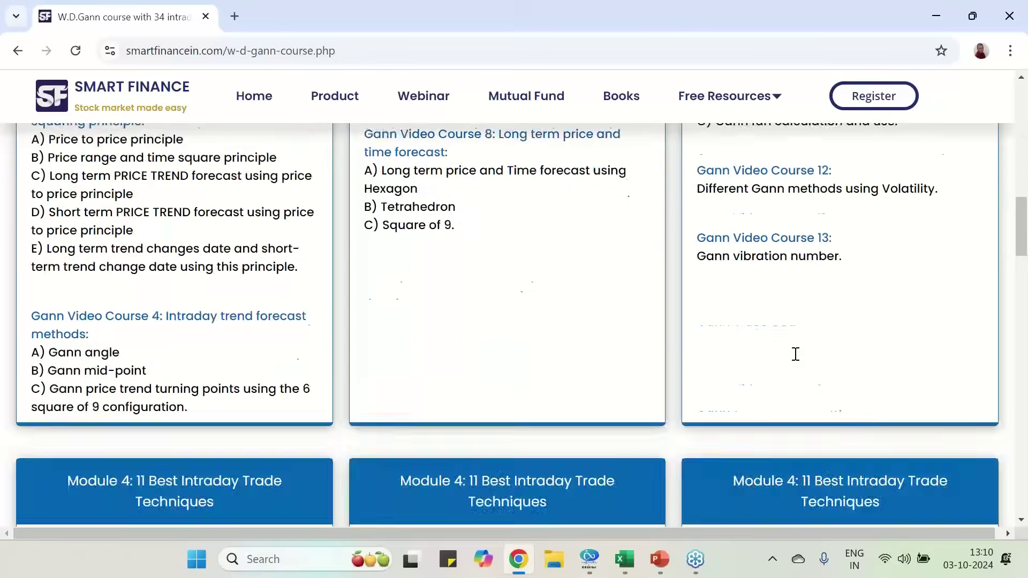
{"action": "scroll", "coordinate": [796, 354], "scroll_direction": "down", "scroll_amount": 8}
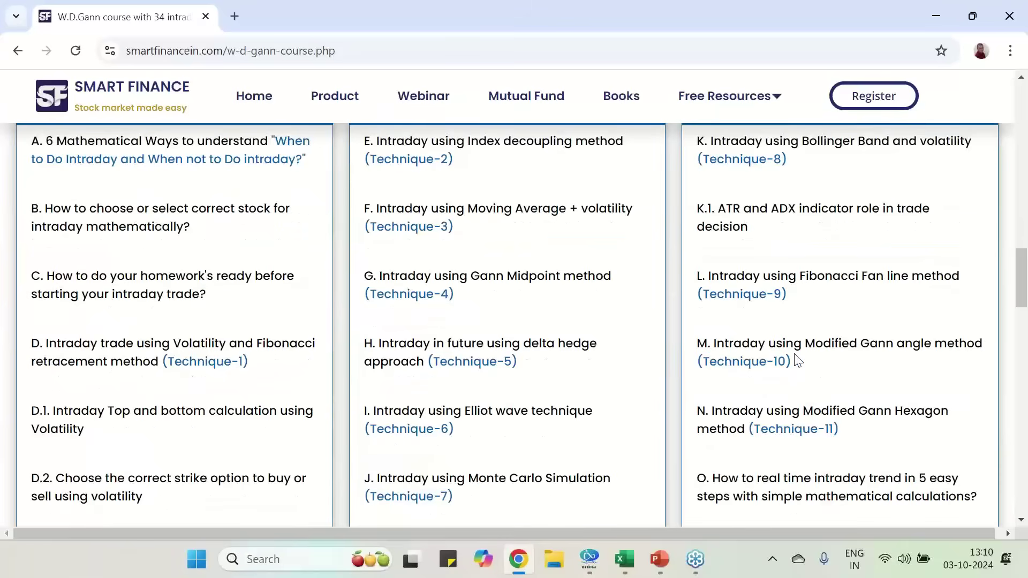
{"action": "scroll", "coordinate": [798, 360], "scroll_direction": "up", "scroll_amount": 10}
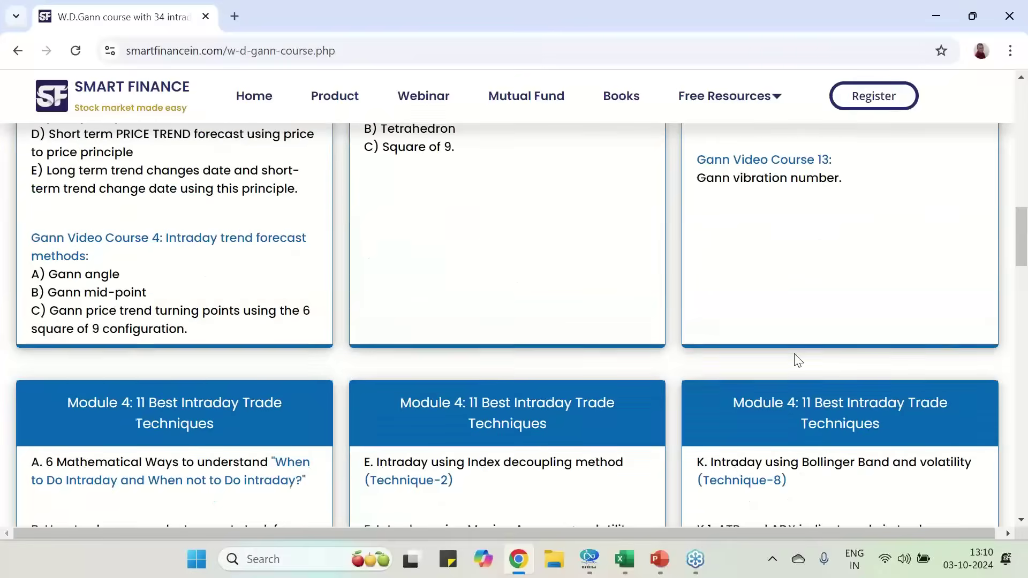